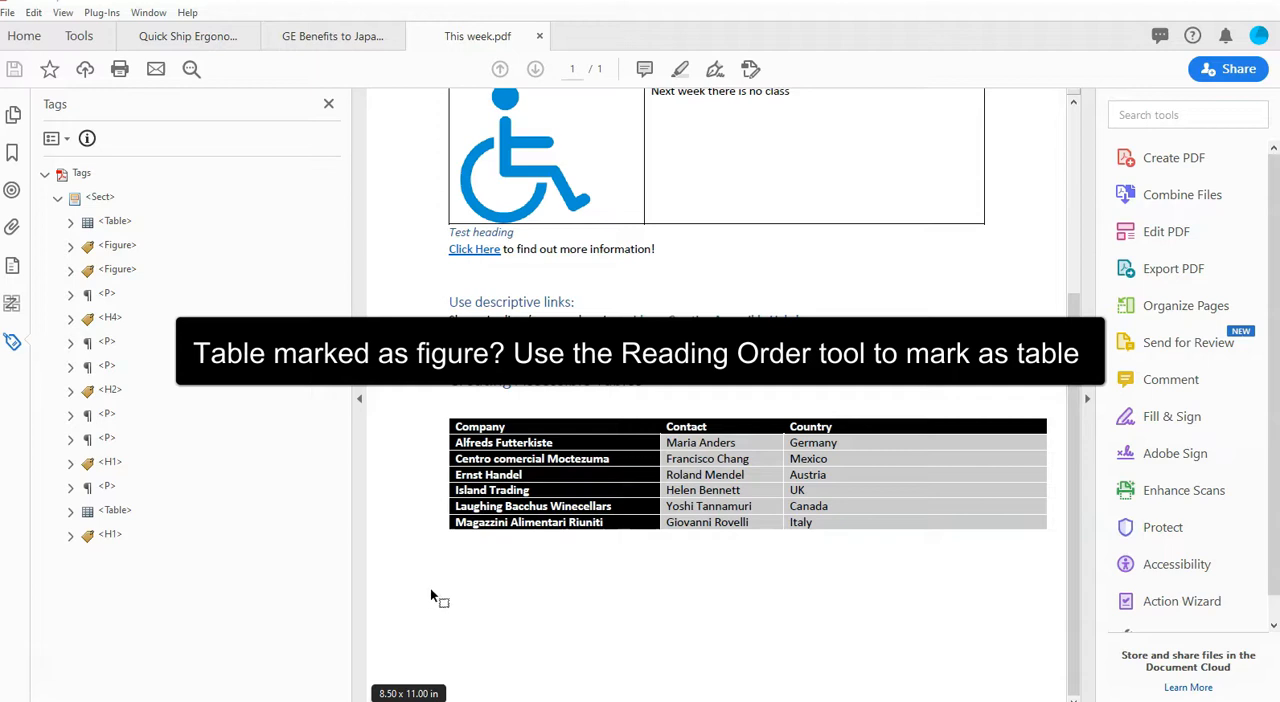
Step: Outline the table under Creating Accessible Tables with the Reading Order tool and open that table in the Table Editor
left_click(446, 596)
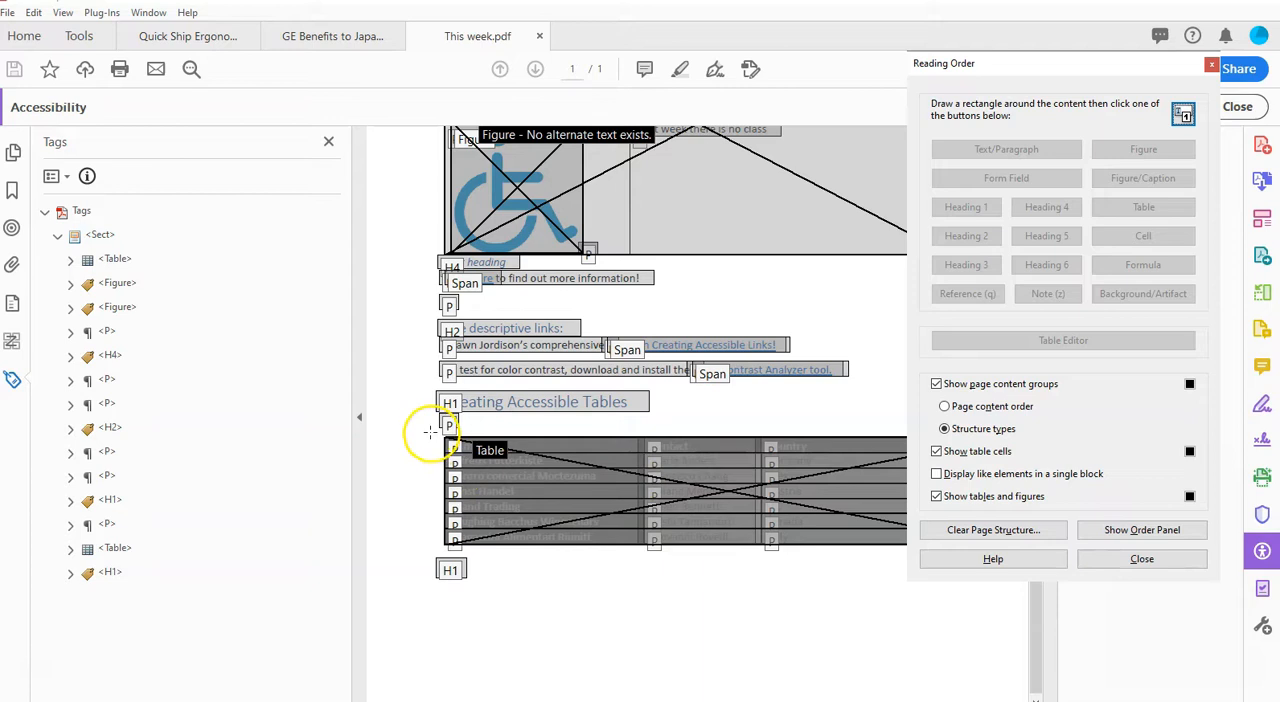
left_click_drag(432, 427, 1032, 598)
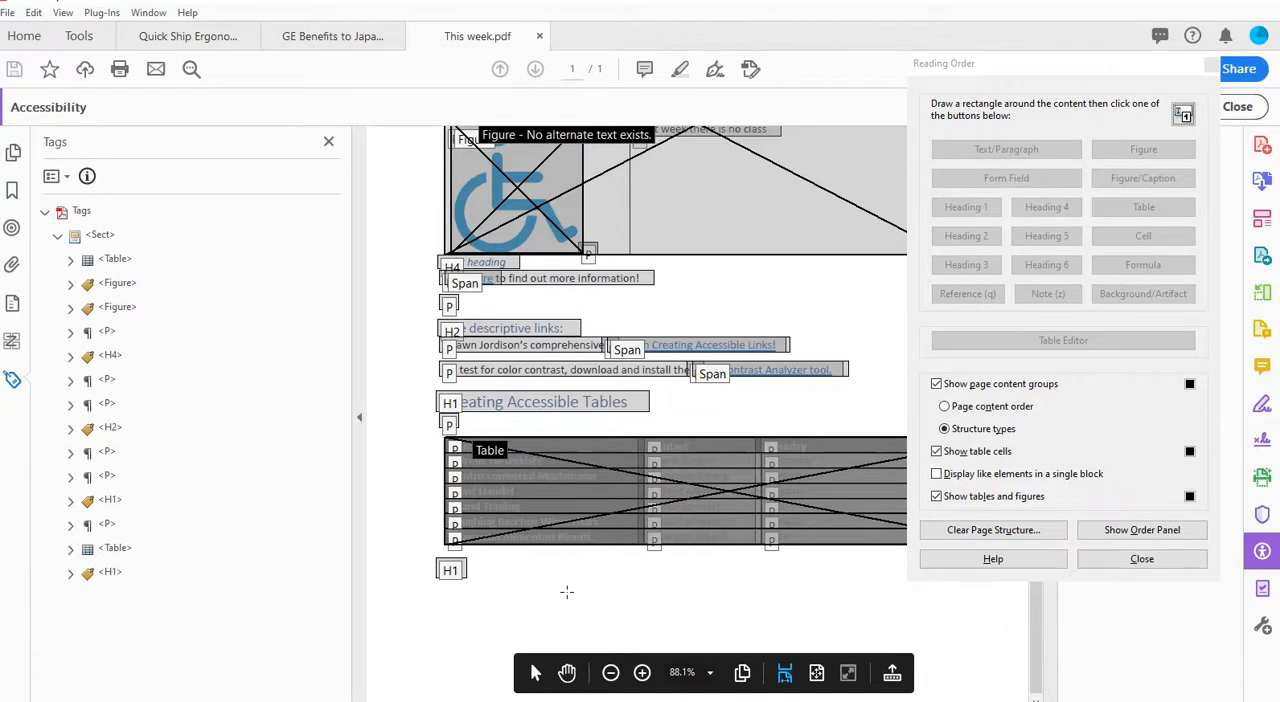
left_click(118, 550)
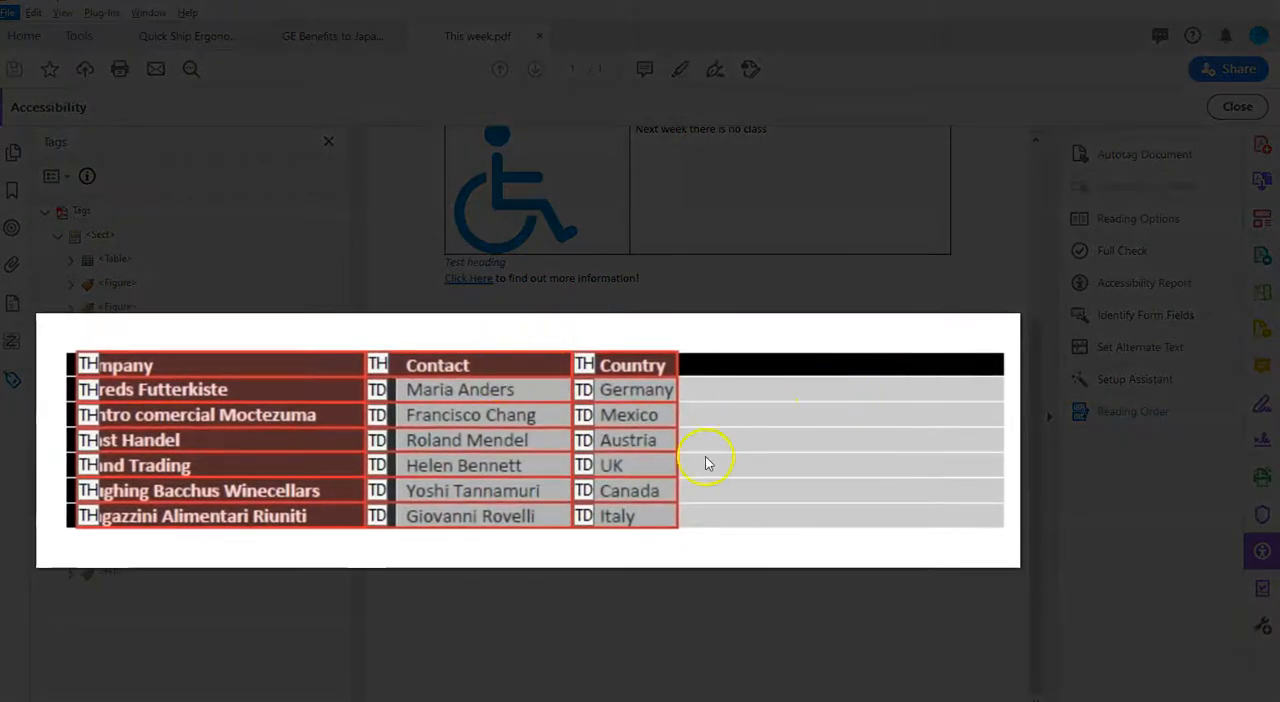
Step: Review the Table Editor Options for the table under Creating Accessible Tables and accept them
right_click(492, 390)
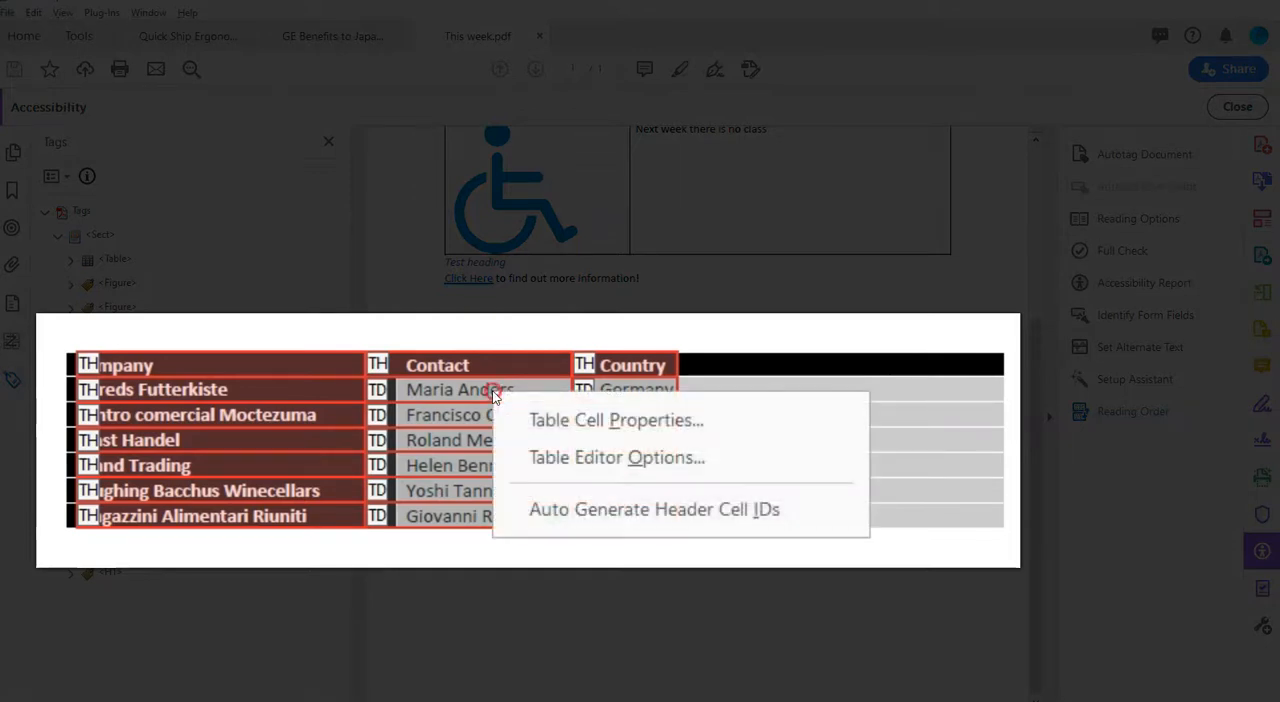
left_click(600, 460)
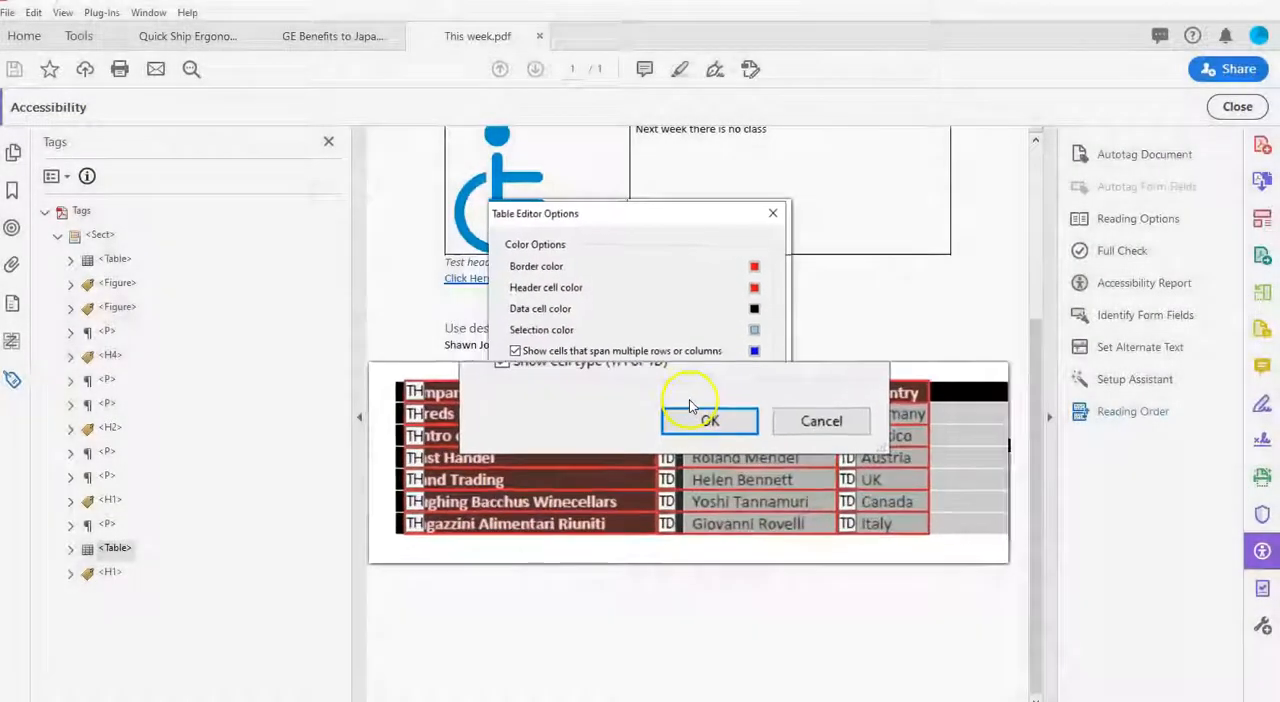
left_click(690, 405)
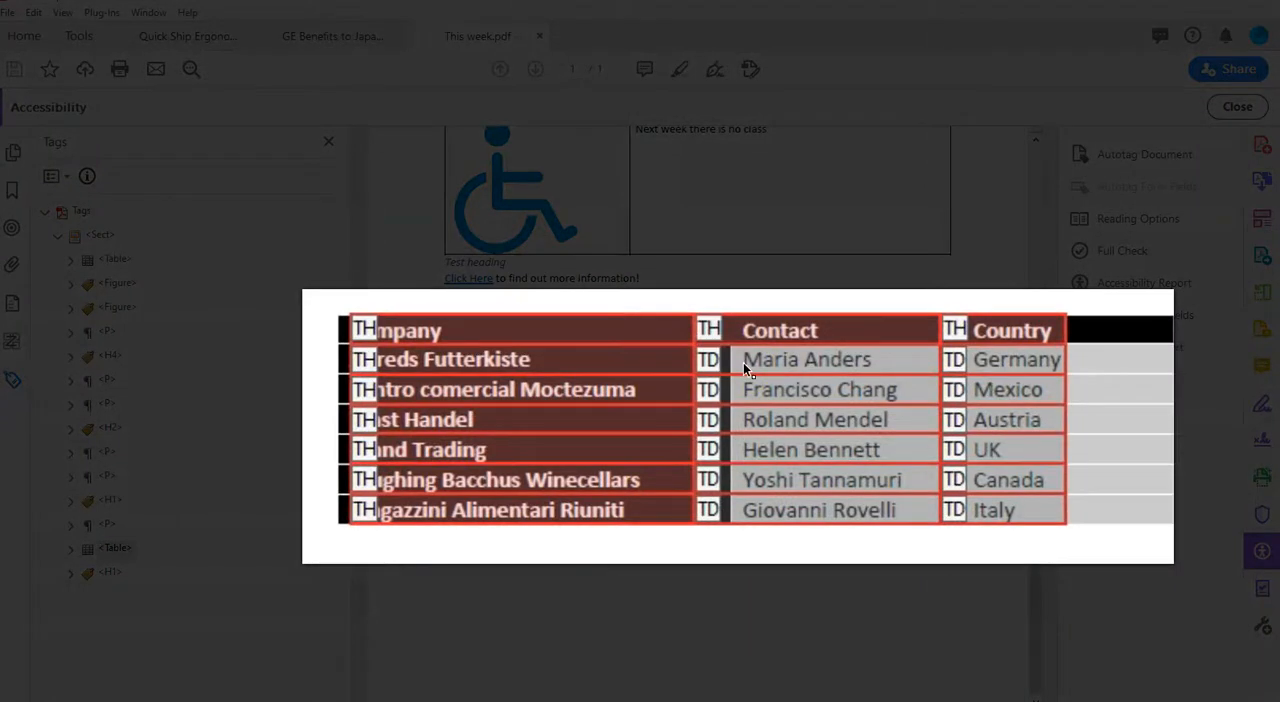
Step: Open the Table Cell Properties of the Company cell and accept it as a Header Cell
left_click(641, 360)
right_click(583, 331)
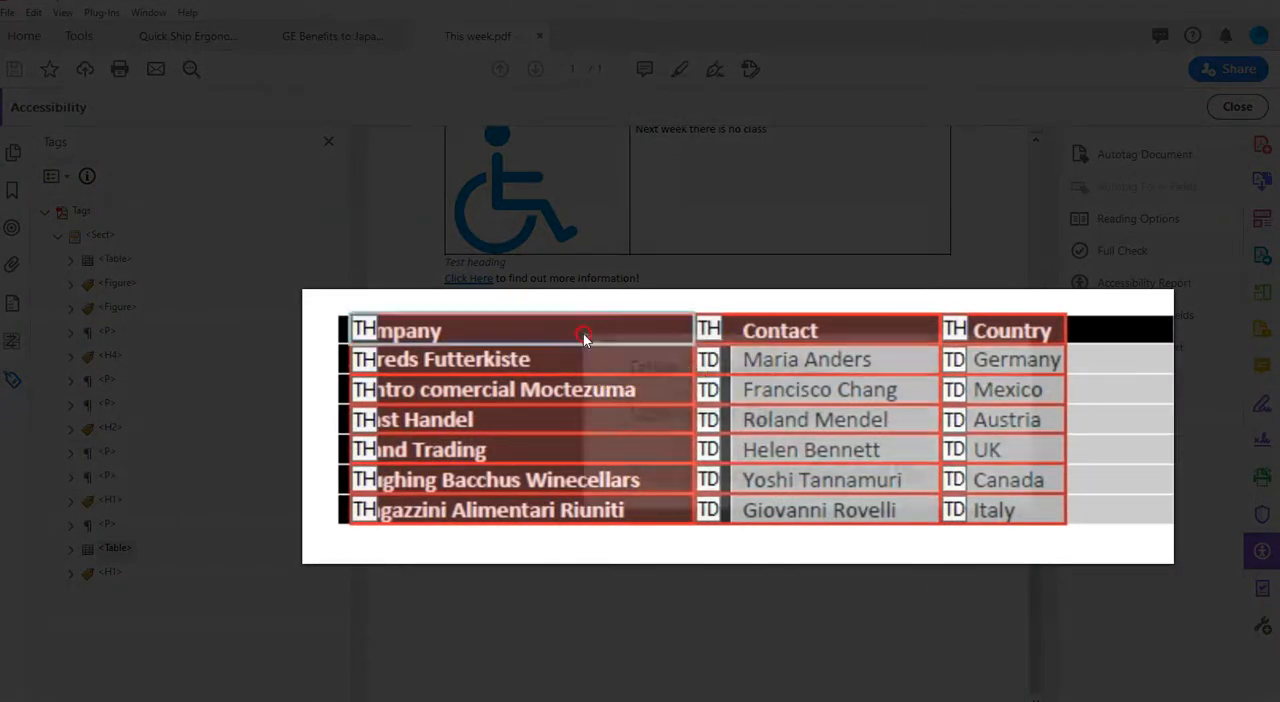
left_click(645, 362)
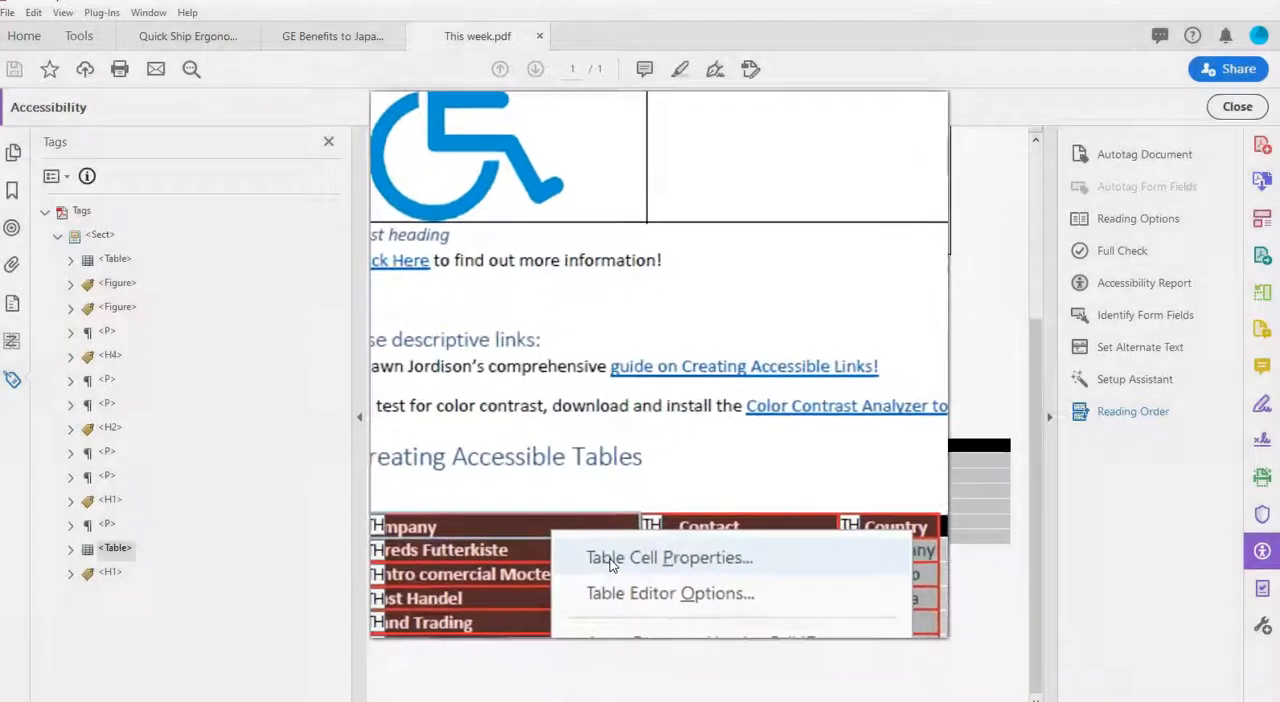
left_click(613, 565)
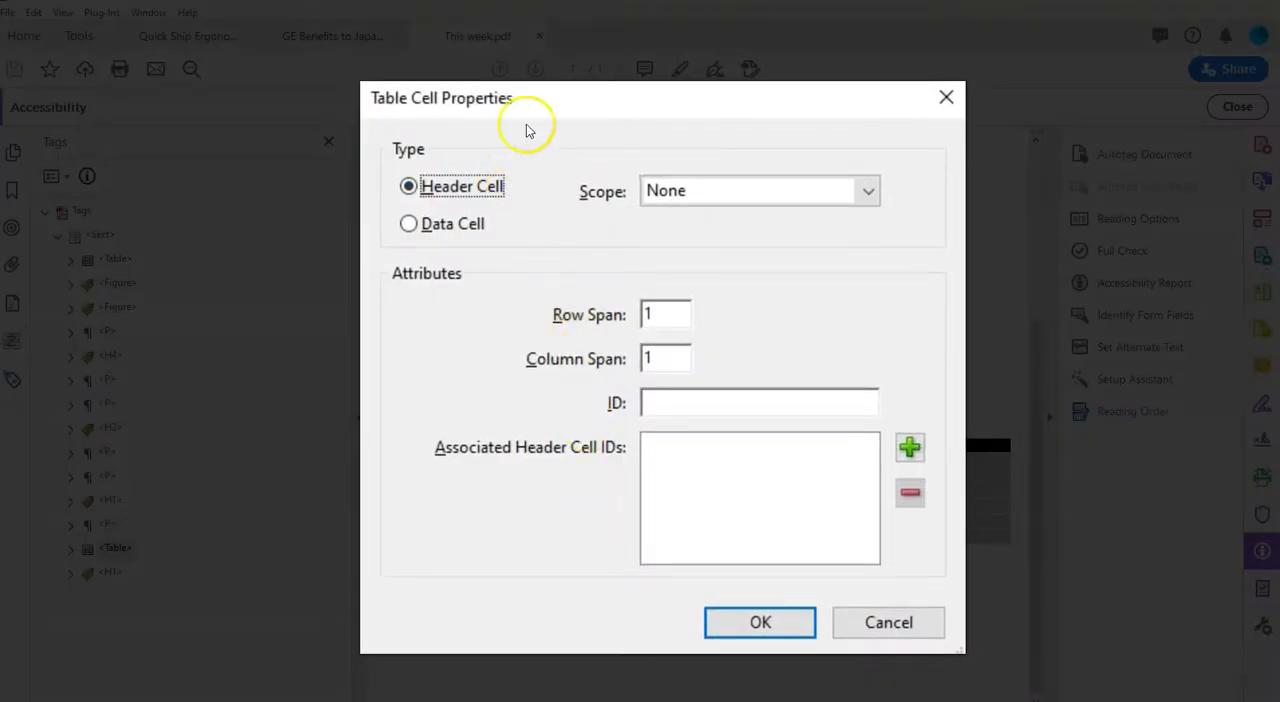
left_click_drag(529, 104, 585, 91)
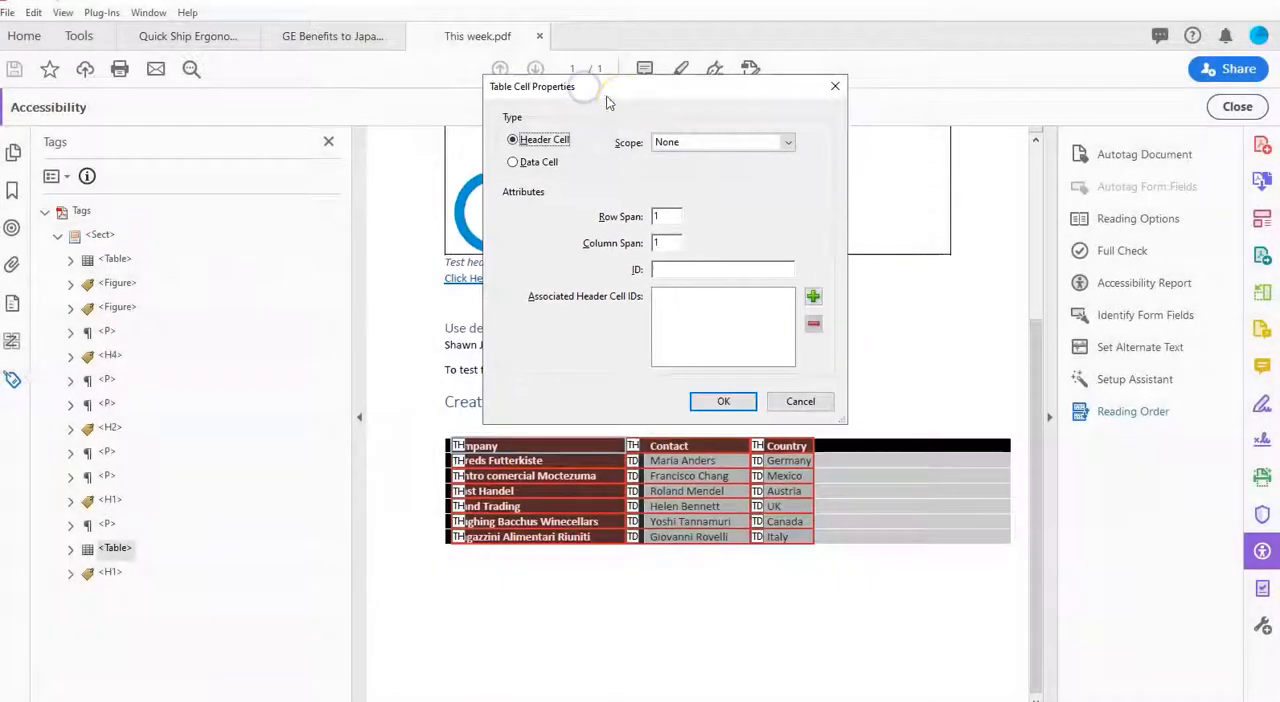
left_click(725, 398)
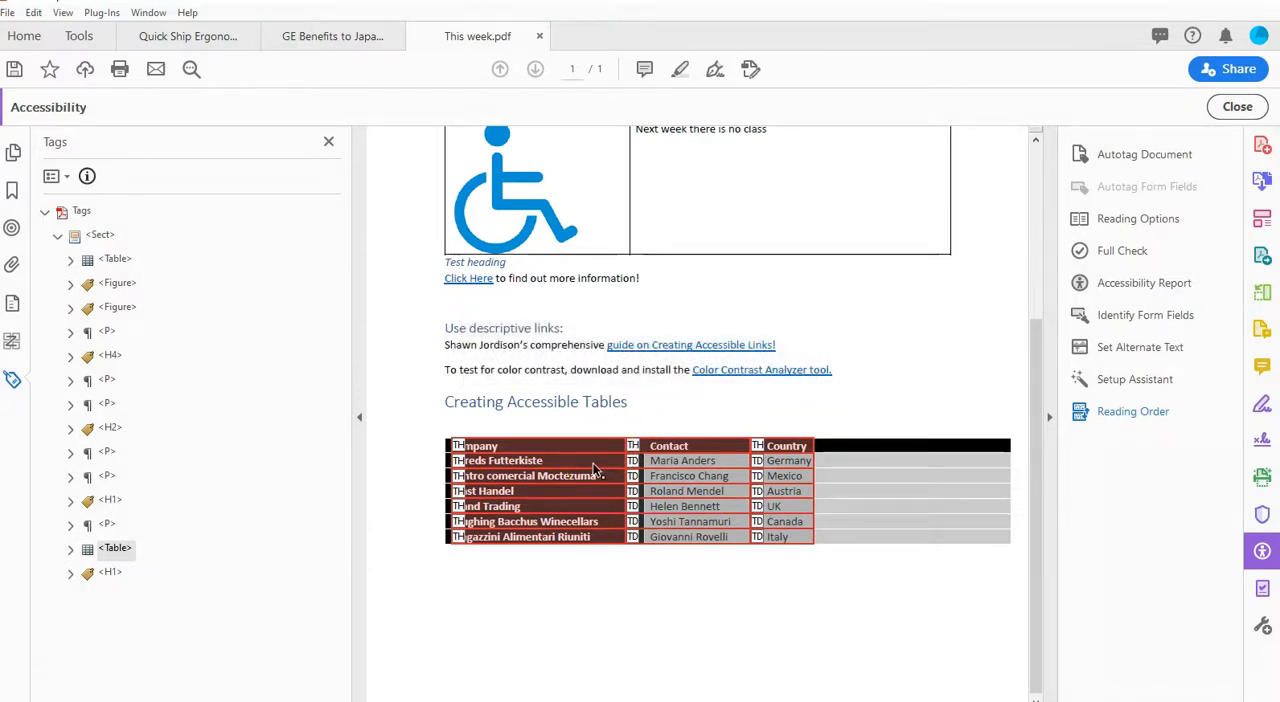
Step: Add the table summary "Summary for table" to the table under Creating Accessible Tables
left_click(595, 470)
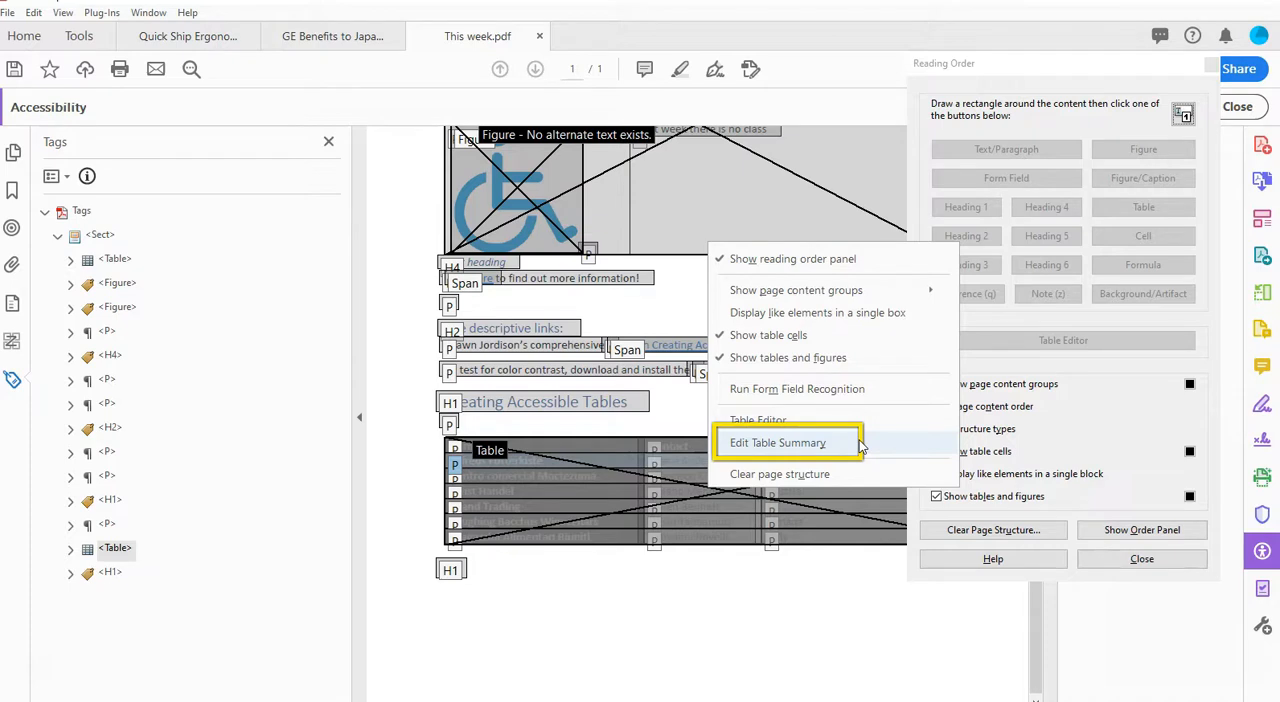
left_click(860, 446)
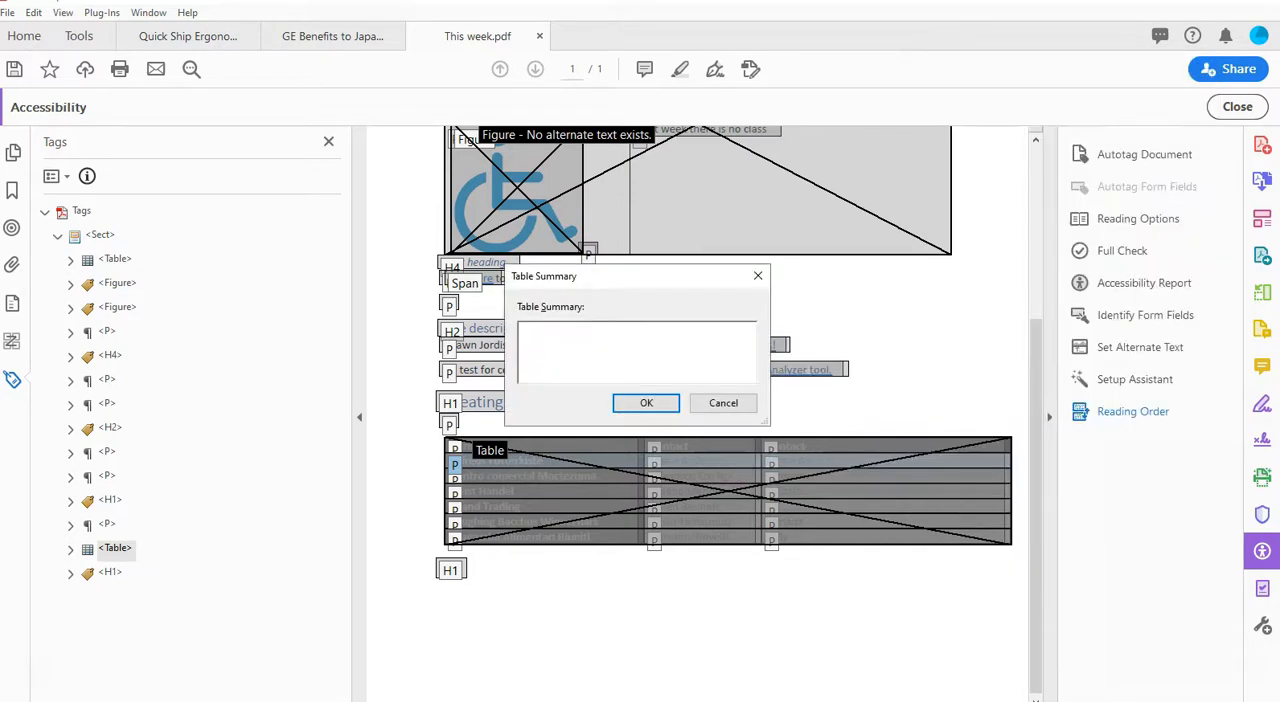
type("Summary for table")
left_click(655, 403)
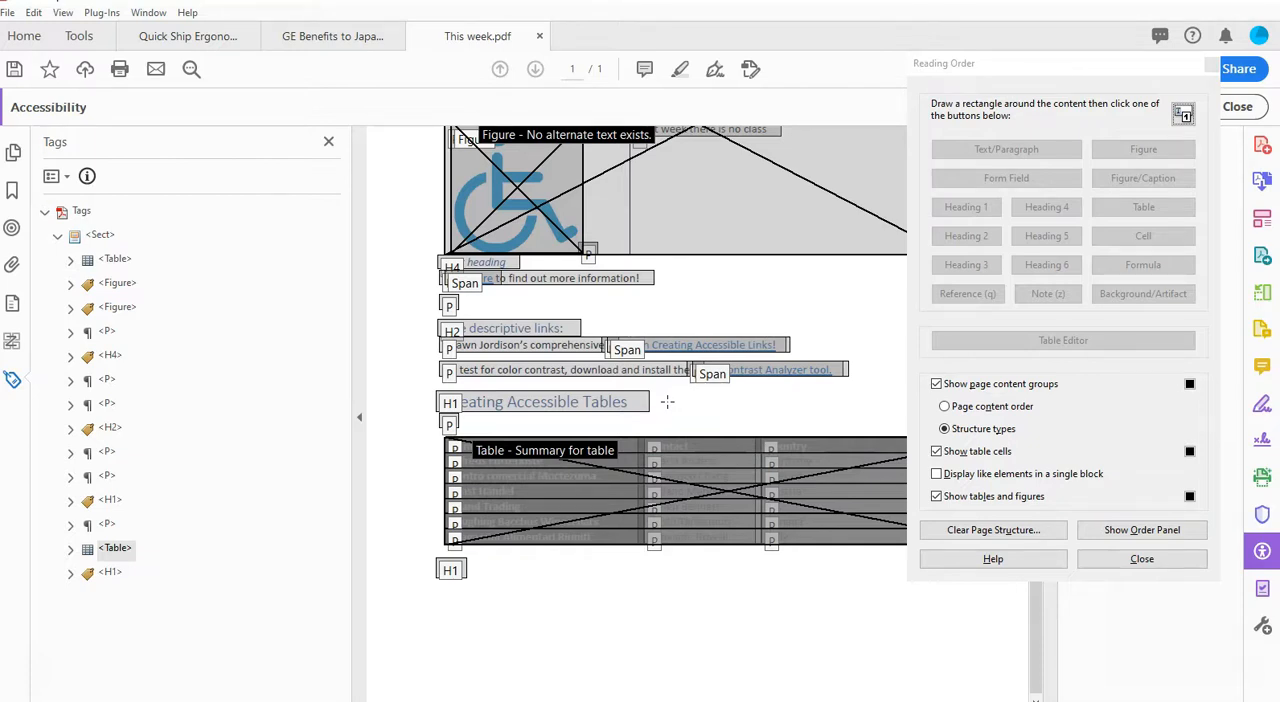
Step: Expand the tag of the table under Creating Accessible Tables and step through its TR row tags
key("alt")
left_click(113, 259)
double_click(117, 548)
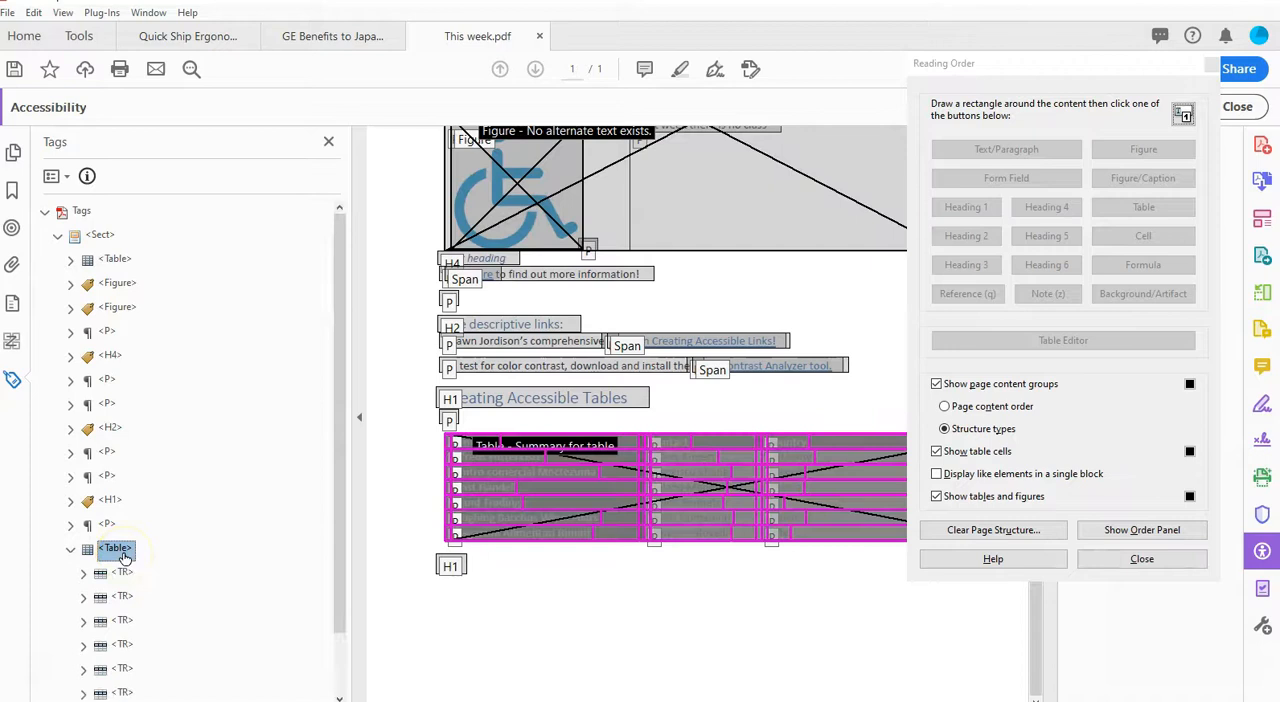
key("Down")
key("Down")
key("Down")
key("Down")
key("Down")
key("Down")
key("Down")
key("Down")
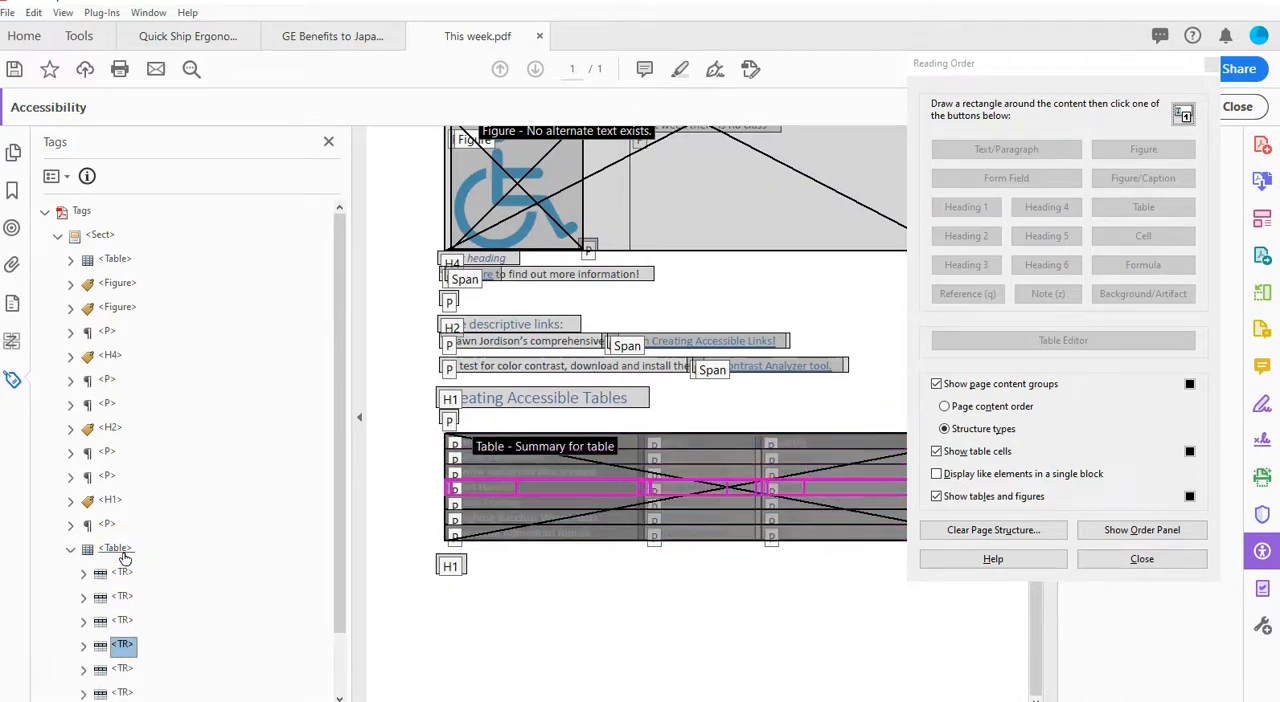
key("Up")
key("Up")
key("Up")
key("Up")
key("Up")
key("Up")
key("Up")
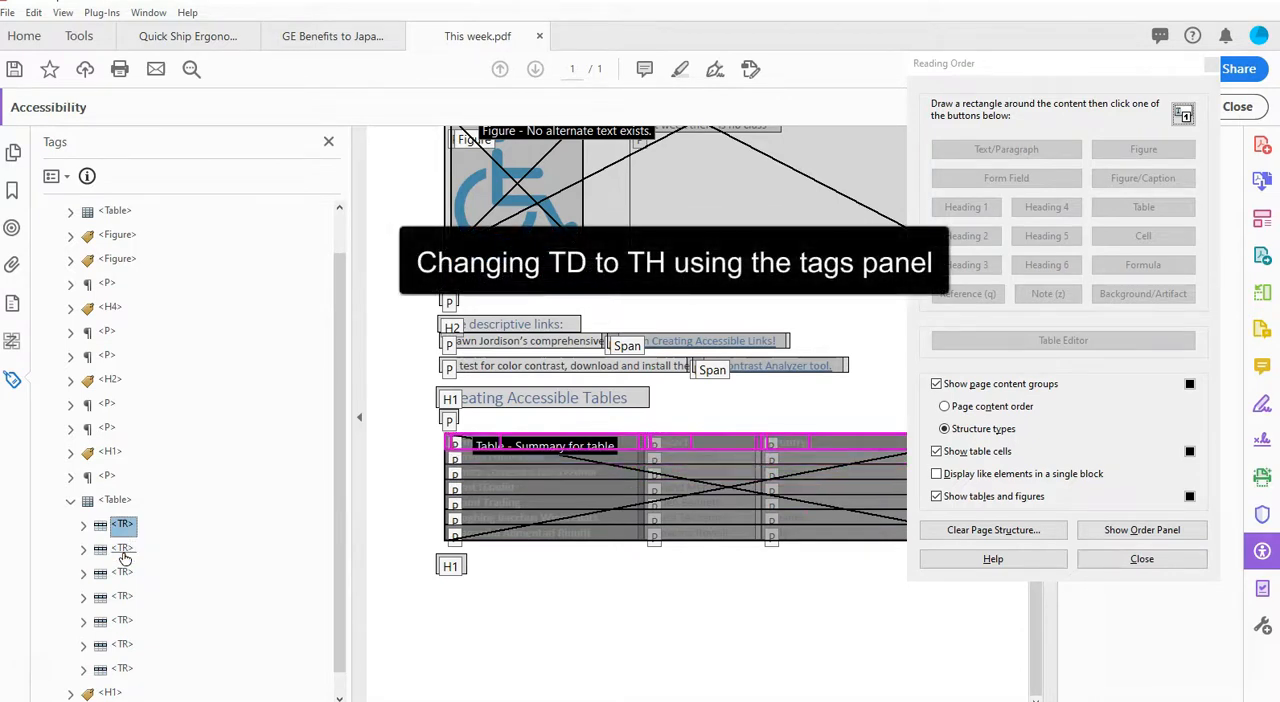
key("alt")
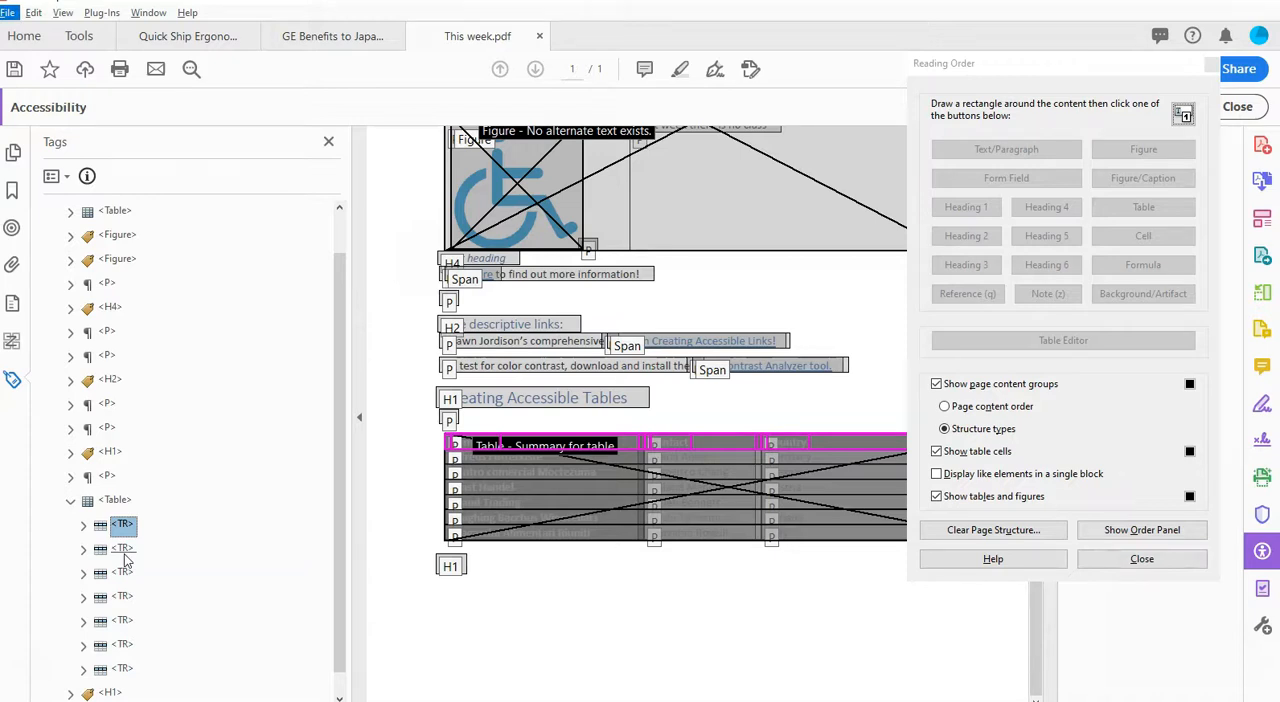
key("alt")
key("alt")
Step: Collapse the lower table's tag, expand it with all its nested tags, and examine the first row's TH tags
left_click(116, 499)
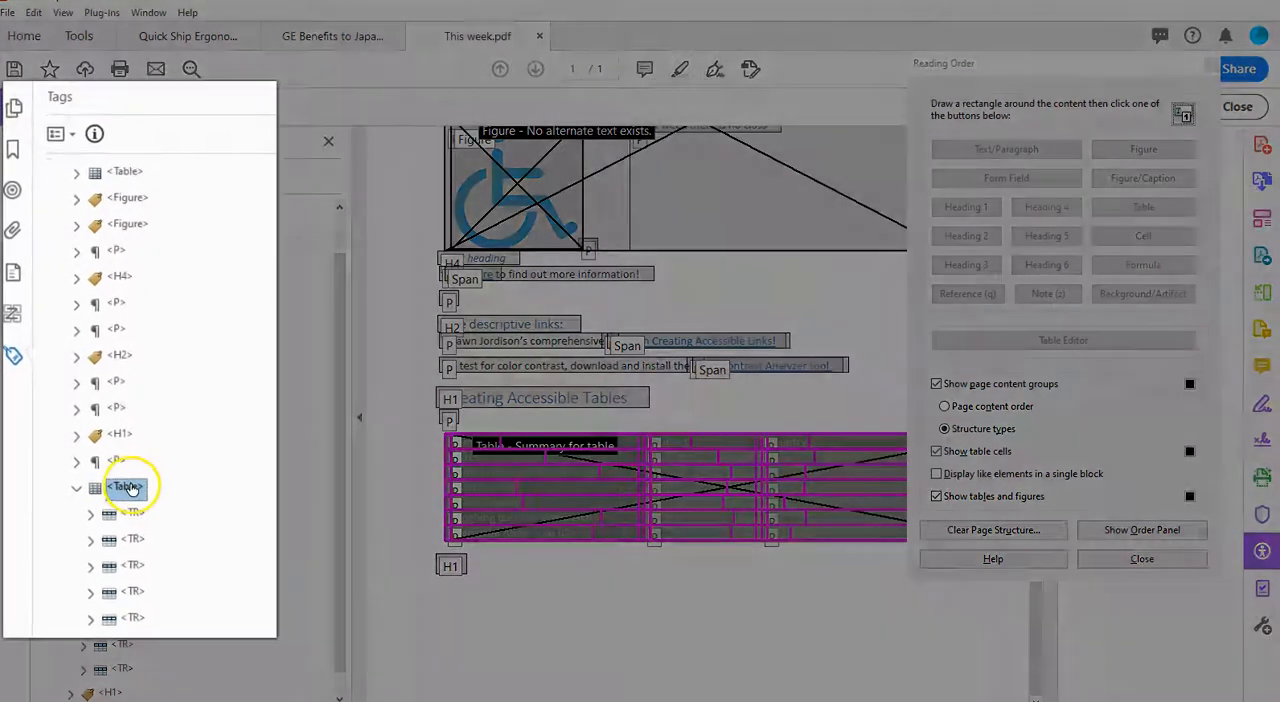
left_click(75, 489)
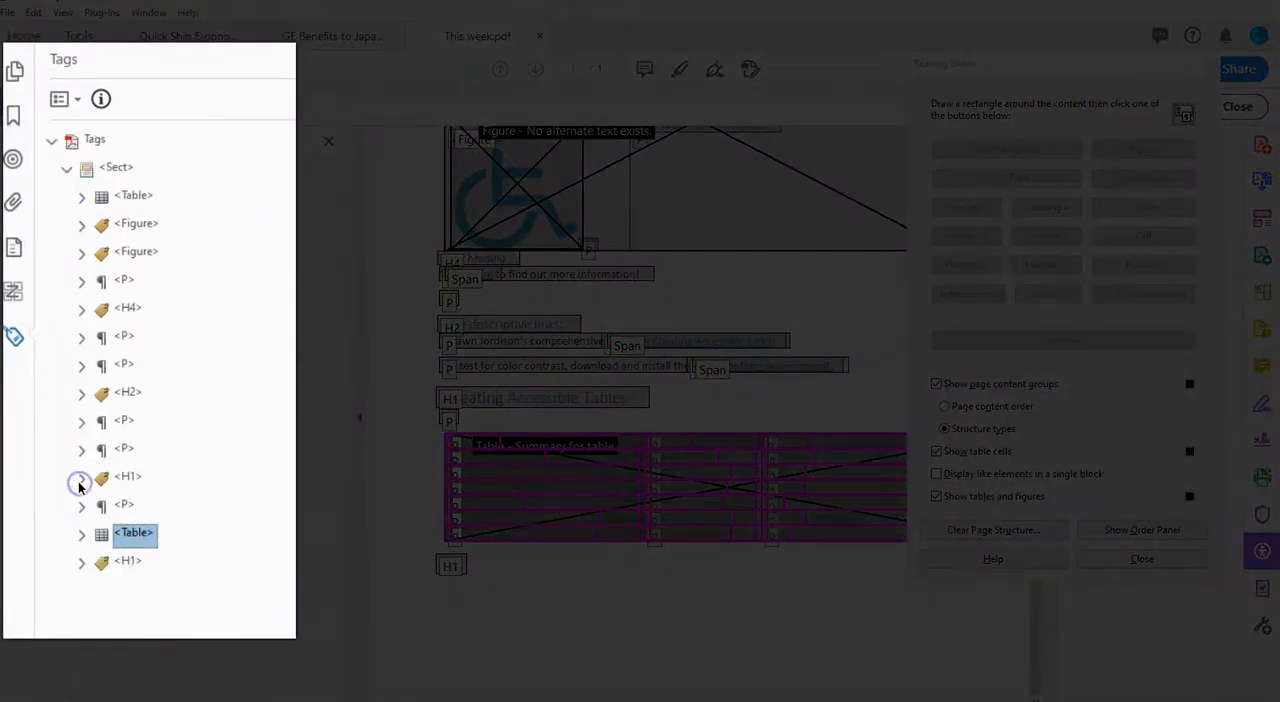
left_click(82, 534)
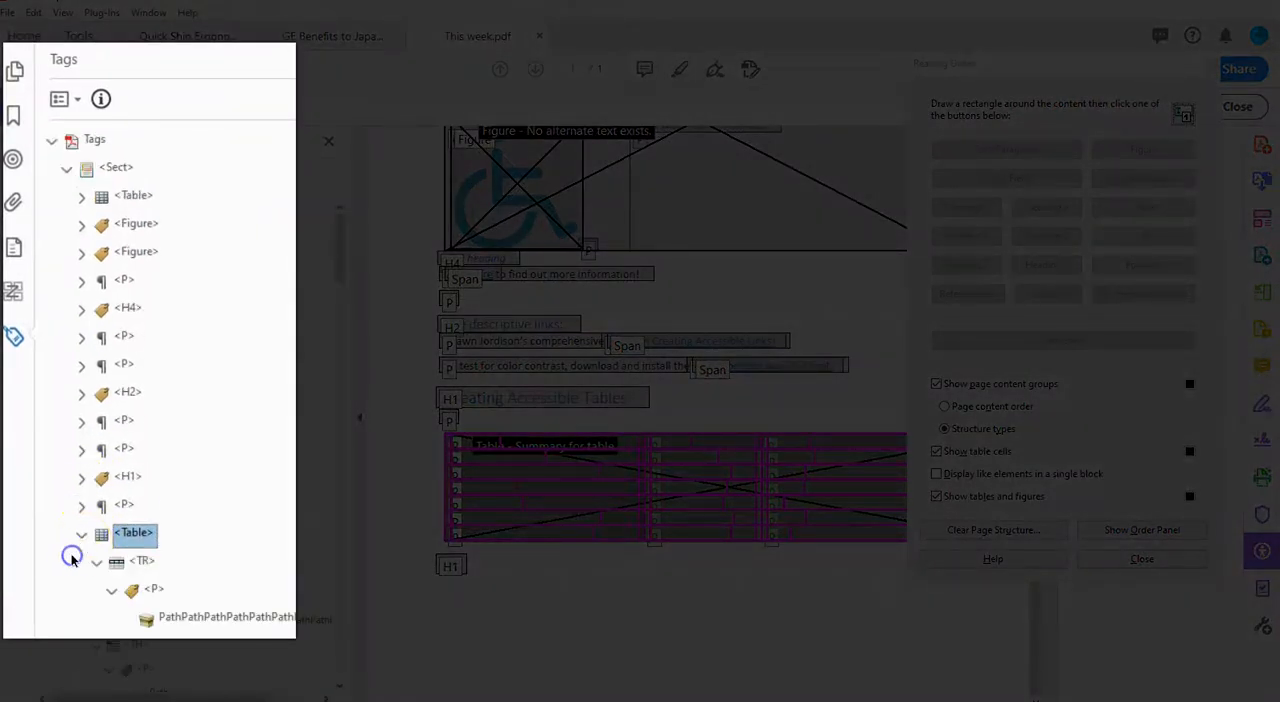
scroll(147, 563, "down", 1)
scroll(160, 555, "down", 4)
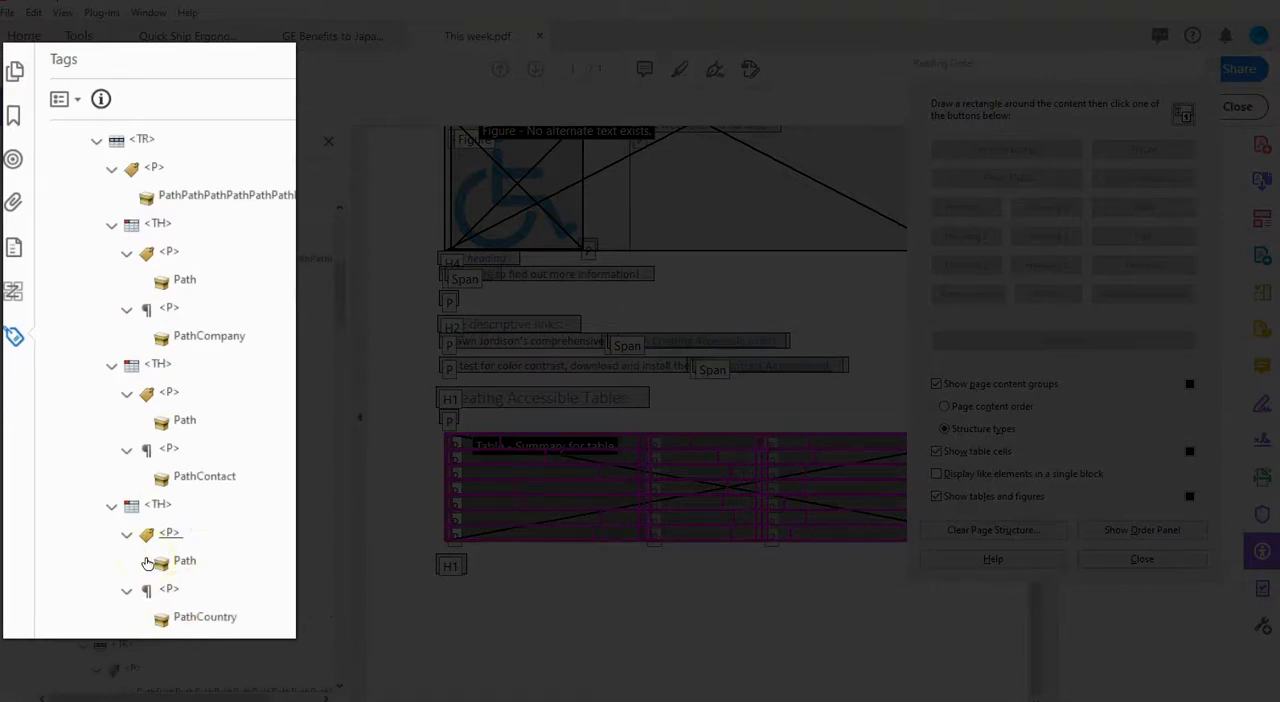
scroll(170, 549, "up", 1)
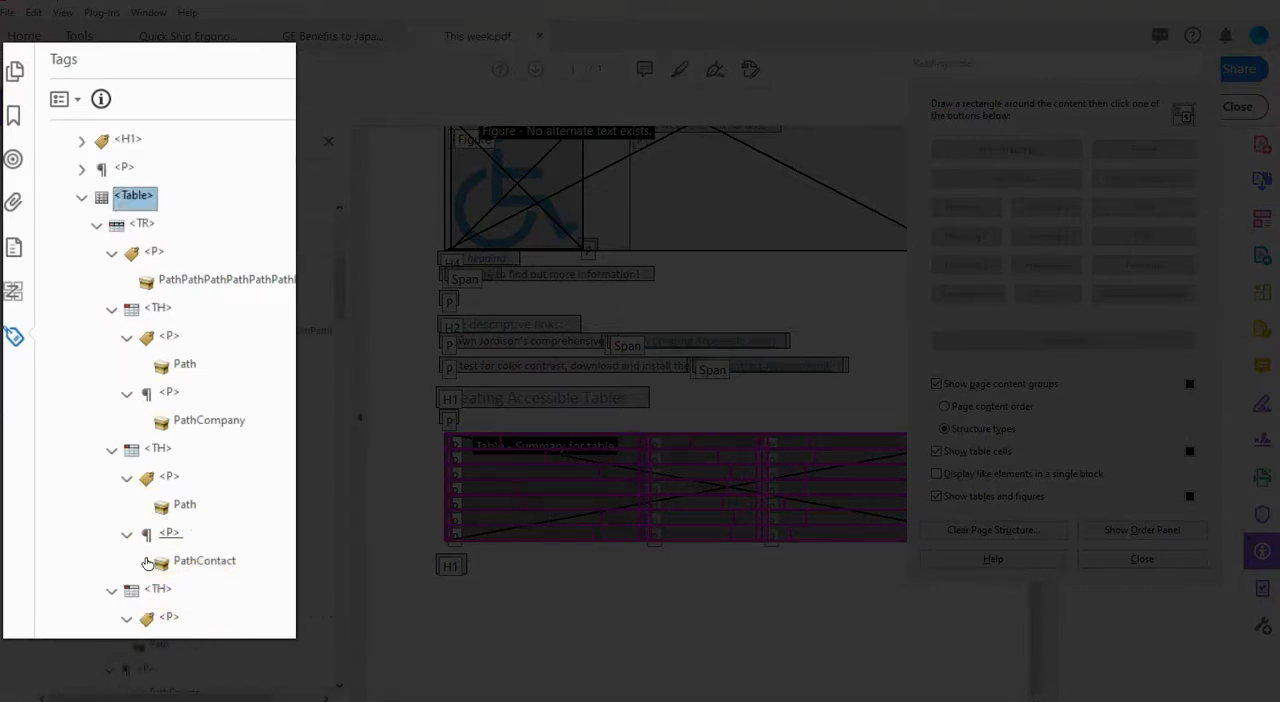
Step: Step through the tags of the table's first row from the Table tag down to the Country cell's TH tag
key("Down")
key("Down")
key("Down")
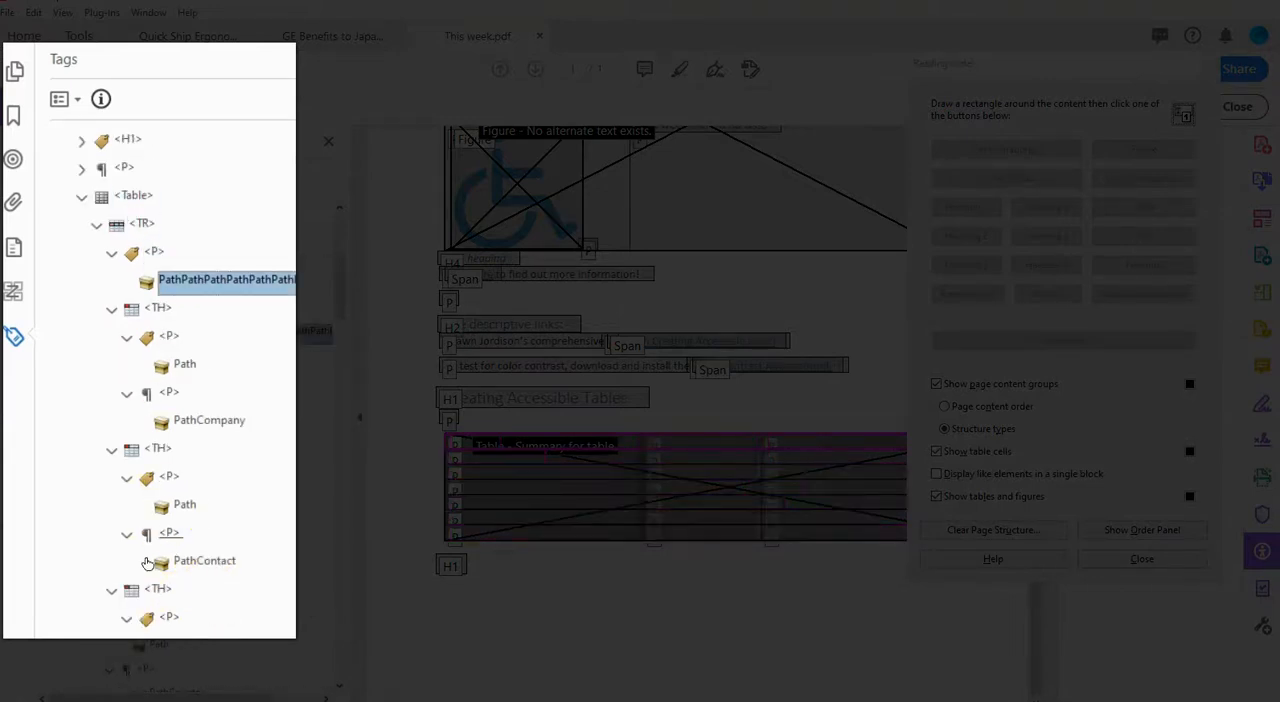
key("Down")
key("Down")
key("Down")
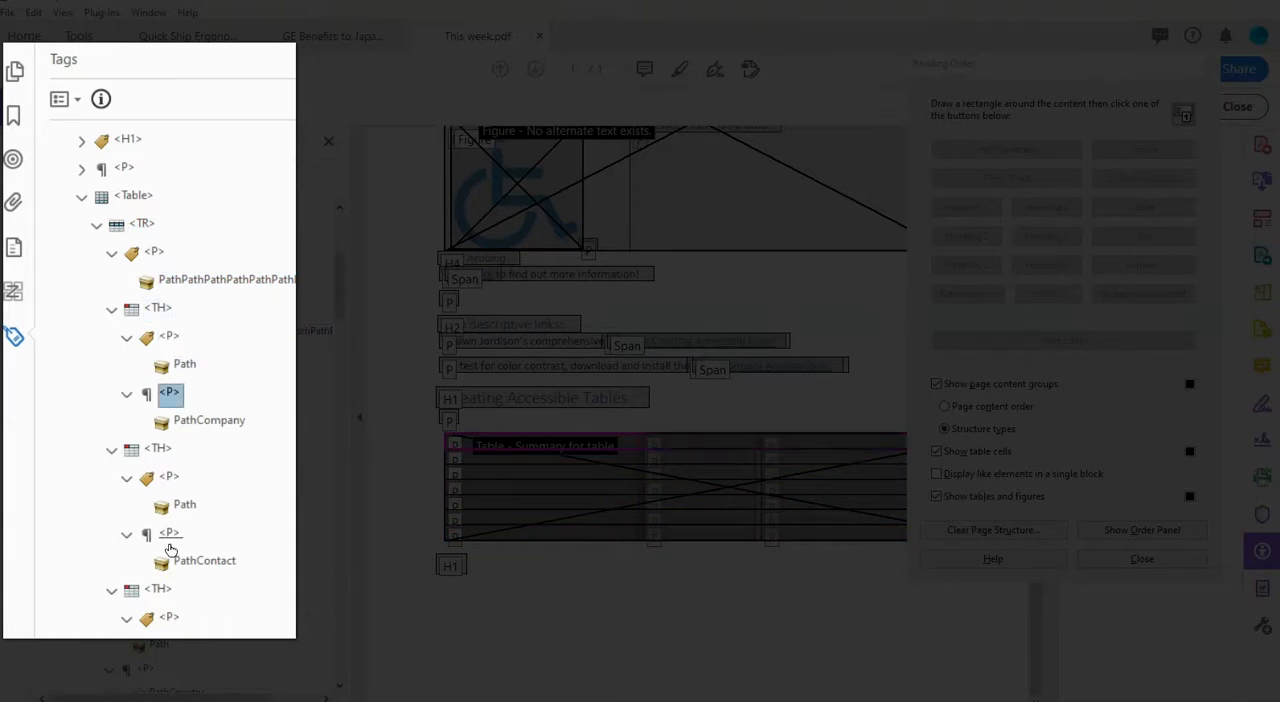
key("Down")
key("Down")
key("Down")
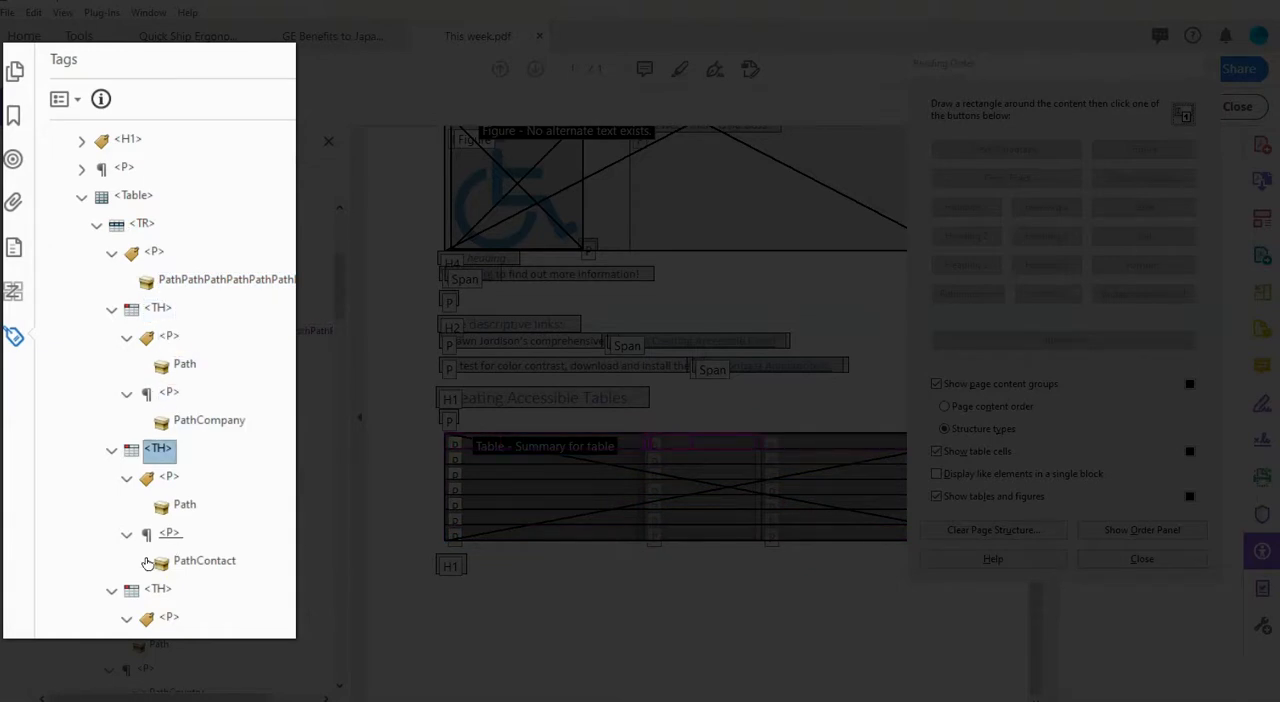
key("Down")
key("Down")
key("Down")
key("Down")
key("Down")
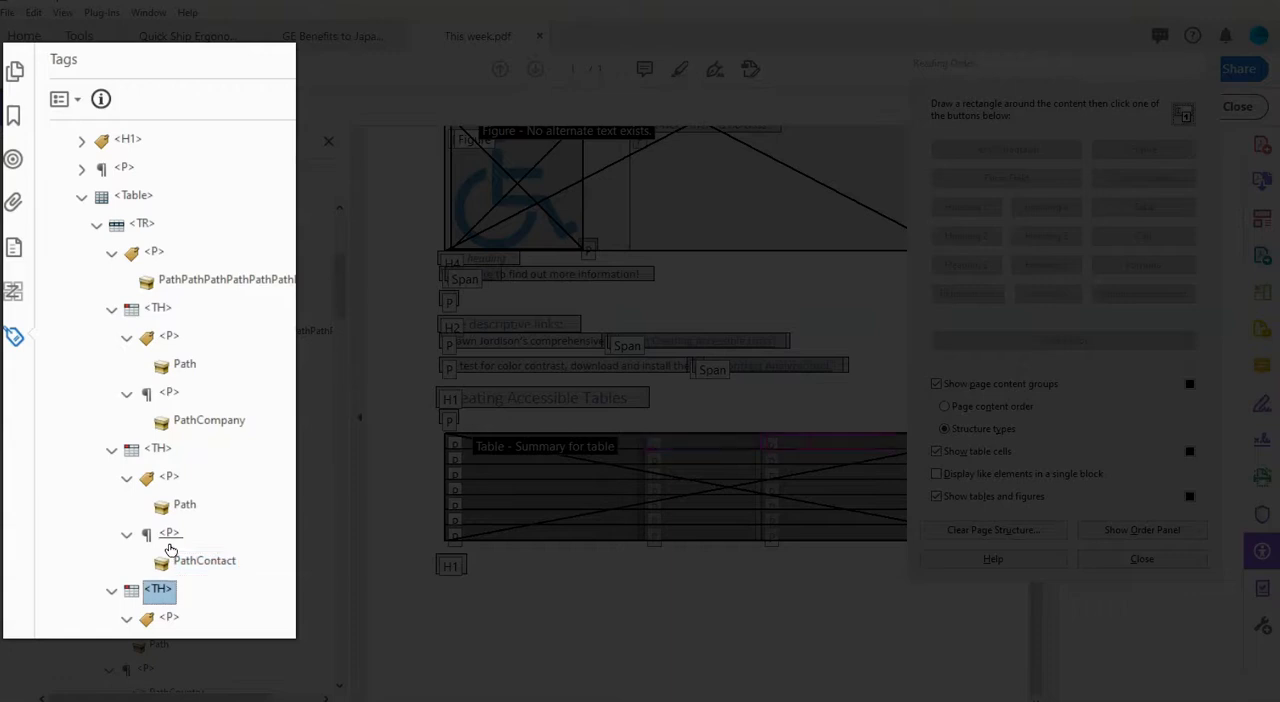
key("F2")
key("End")
key("Left")
key("BackSpace")
type("D")
key("Escape")
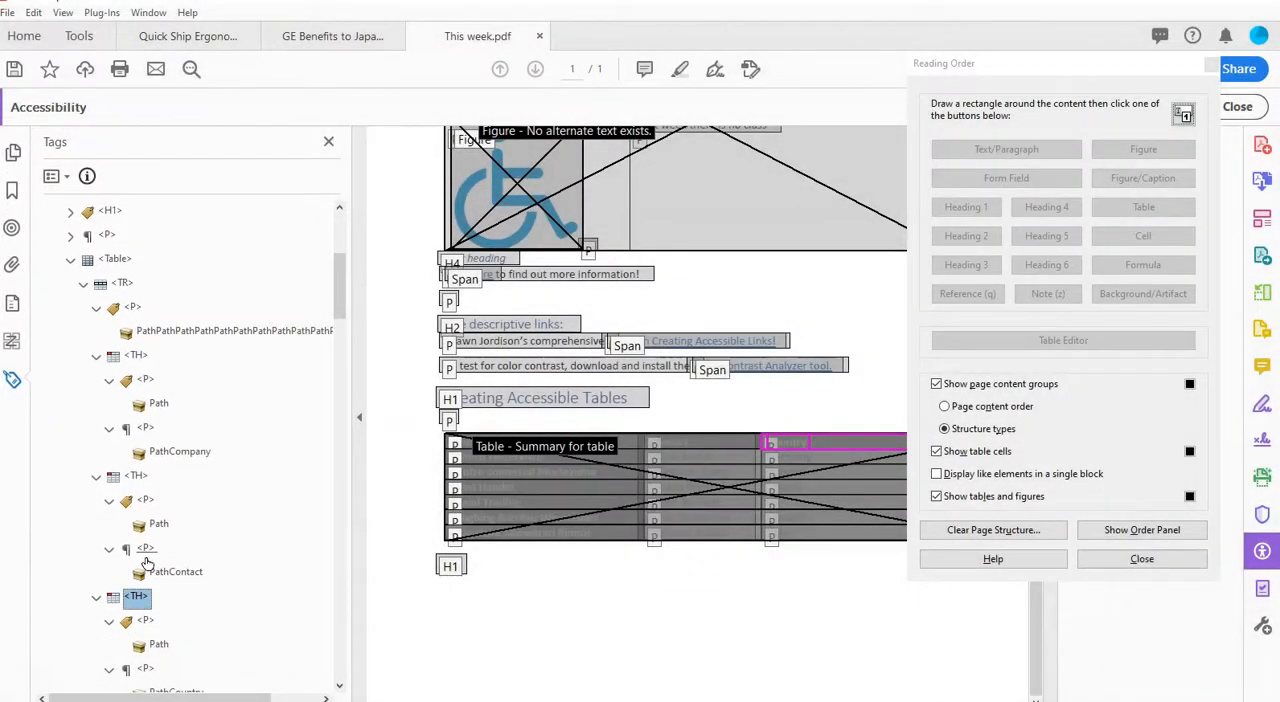